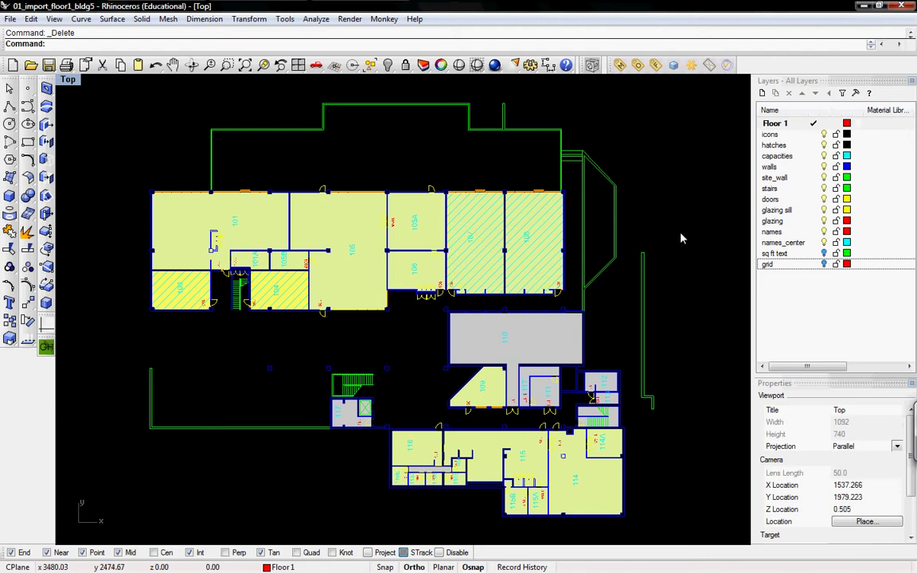
- Preview the grid and sq ft layers by switching each on and back off
{"action": "right_click_drag", "start_coordinate": [457, 376], "coordinate": [459, 327]}
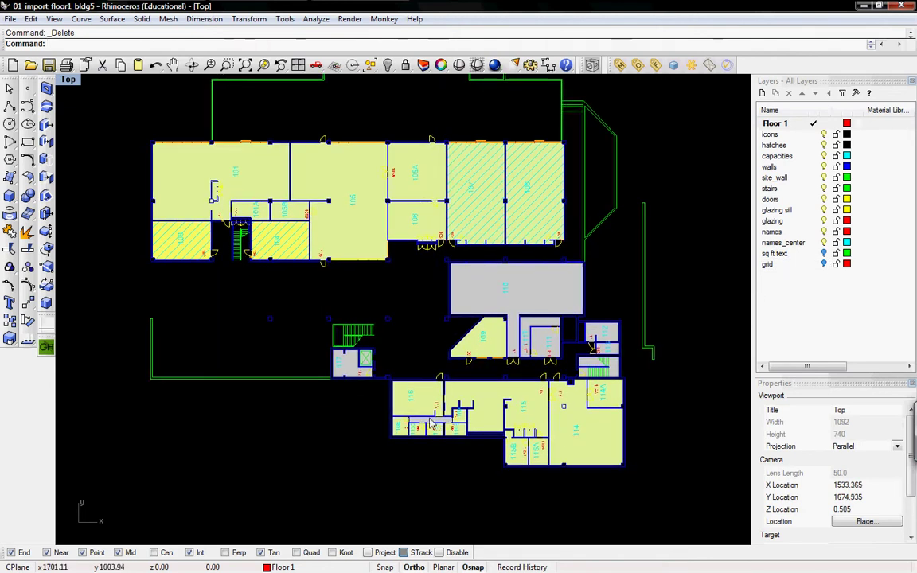
{"action": "right_click_drag", "start_coordinate": [488, 297], "coordinate": [448, 334]}
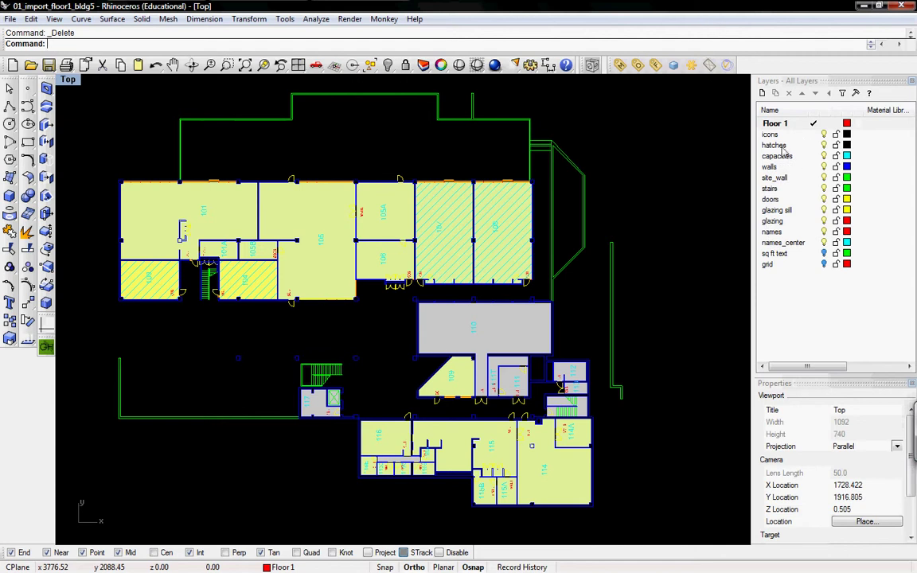
{"action": "left_click", "coordinate": [825, 264]}
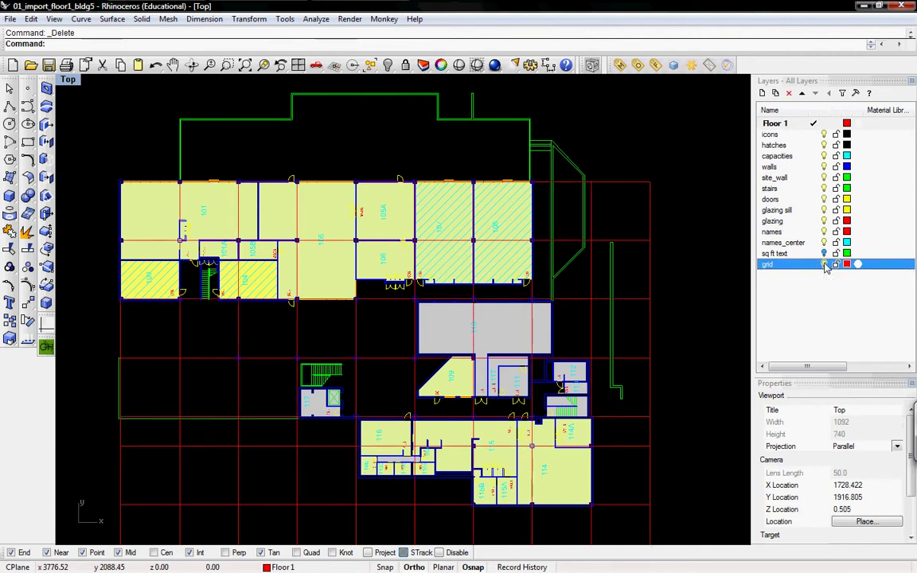
{"action": "left_click", "coordinate": [824, 264]}
{"action": "left_click", "coordinate": [824, 253]}
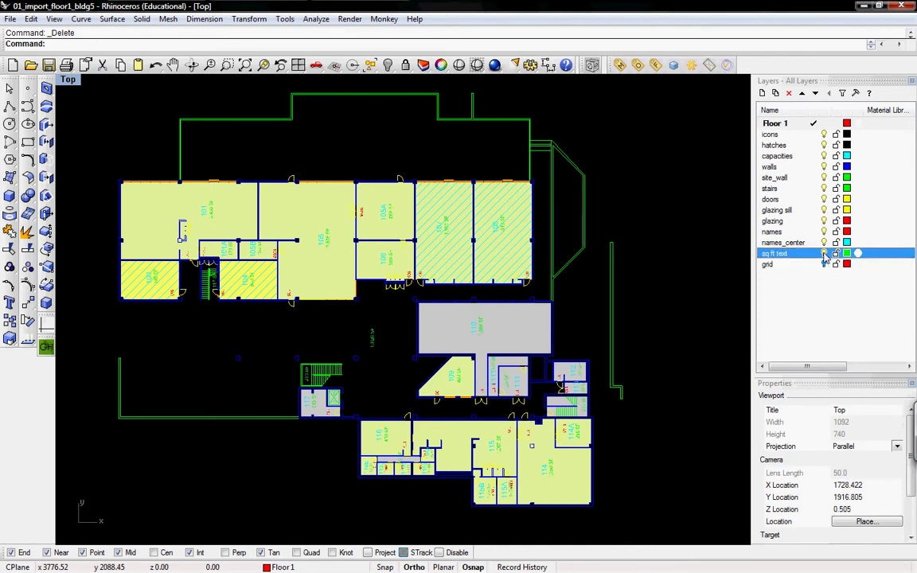
{"action": "left_click", "coordinate": [825, 253]}
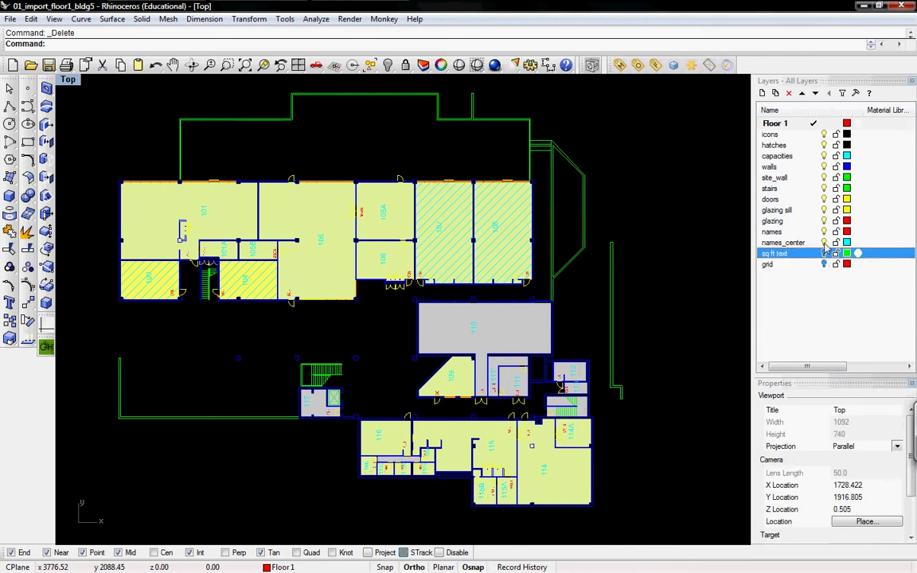
- Turn off the hatches layer and zoom in on rooms 109–116 to check the outlines
{"action": "left_click", "coordinate": [825, 145]}
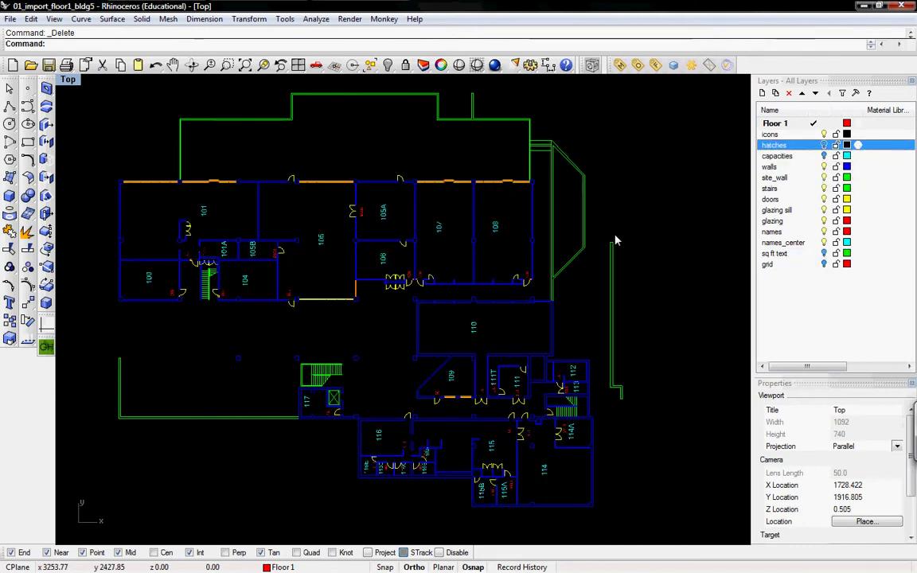
{"action": "right_click_drag", "start_coordinate": [528, 233], "coordinate": [577, 211]}
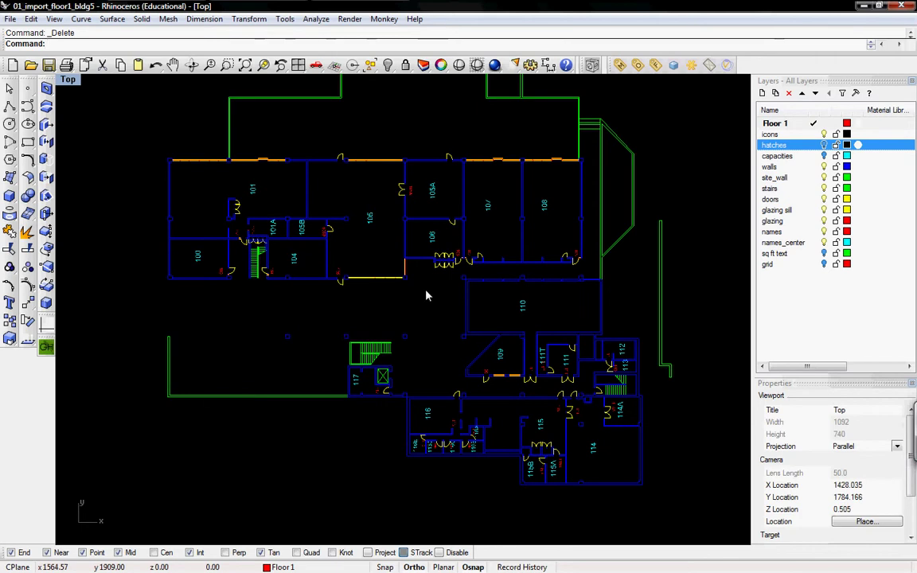
{"action": "right_click_drag", "start_coordinate": [425, 296], "coordinate": [383, 282]}
{"action": "scroll", "coordinate": [420, 312], "scroll_direction": "up", "scroll_amount": 5}
{"action": "right_click_drag", "start_coordinate": [463, 332], "coordinate": [567, 390]}
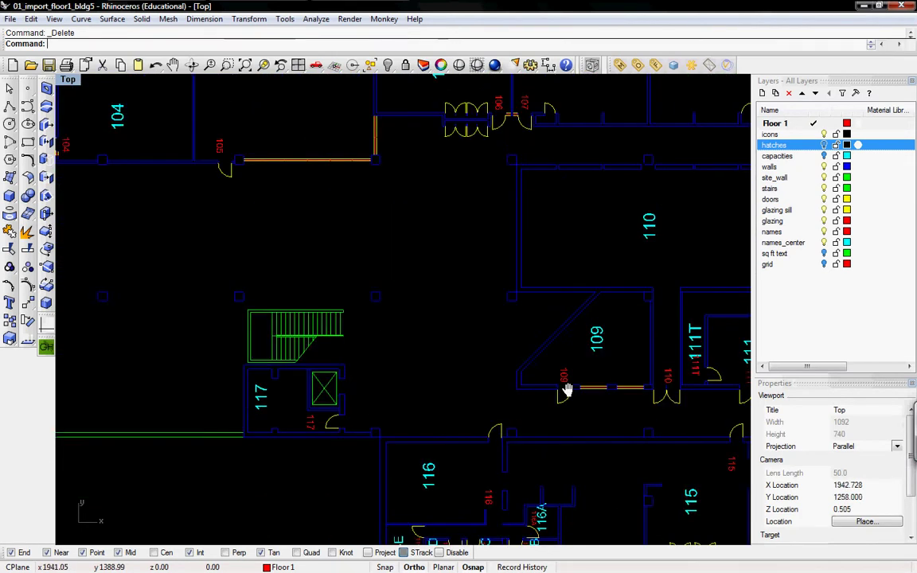
{"action": "right_click_drag", "start_coordinate": [402, 265], "coordinate": [417, 350]}
{"action": "scroll", "coordinate": [424, 313], "scroll_direction": "down", "scroll_amount": 8}
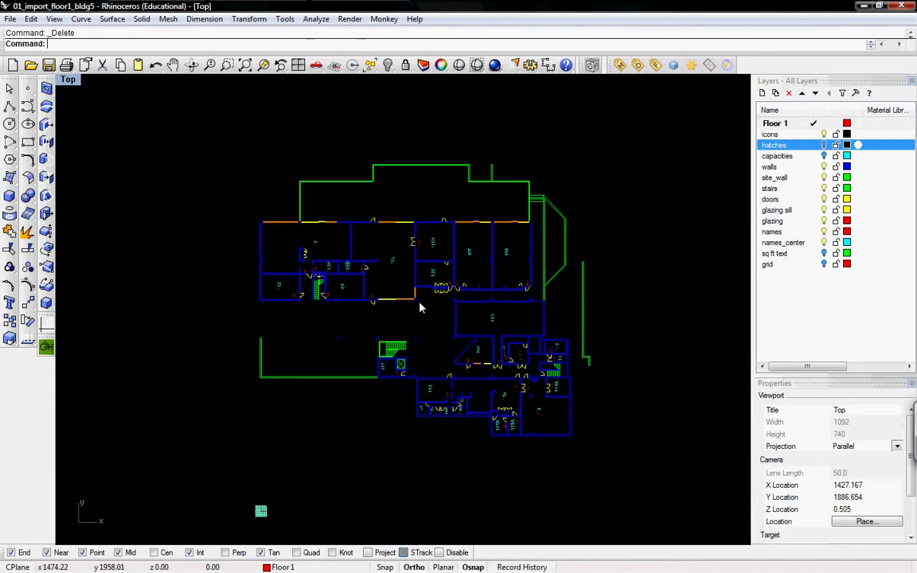
{"action": "scroll", "coordinate": [389, 286], "scroll_direction": "up", "scroll_amount": 3}
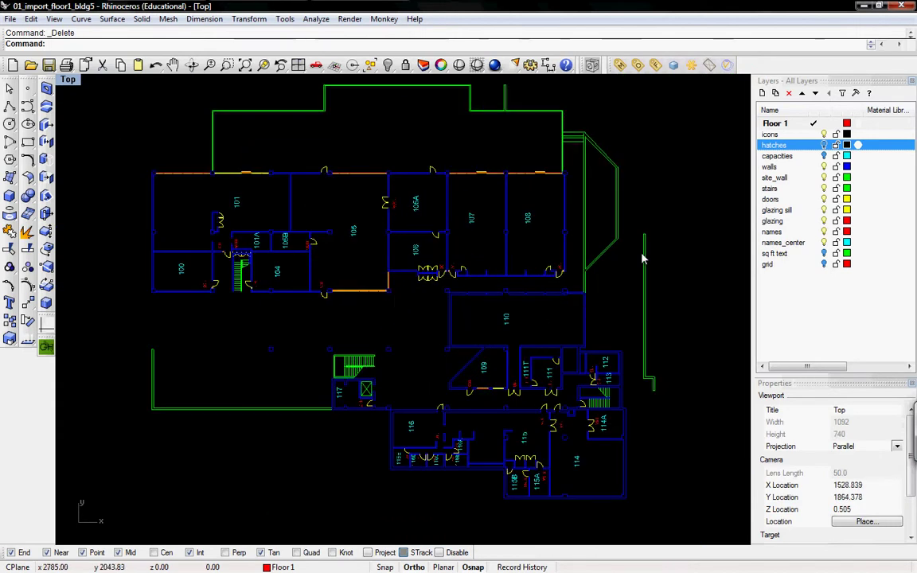
{"action": "right_click_drag", "start_coordinate": [634, 216], "coordinate": [630, 235]}
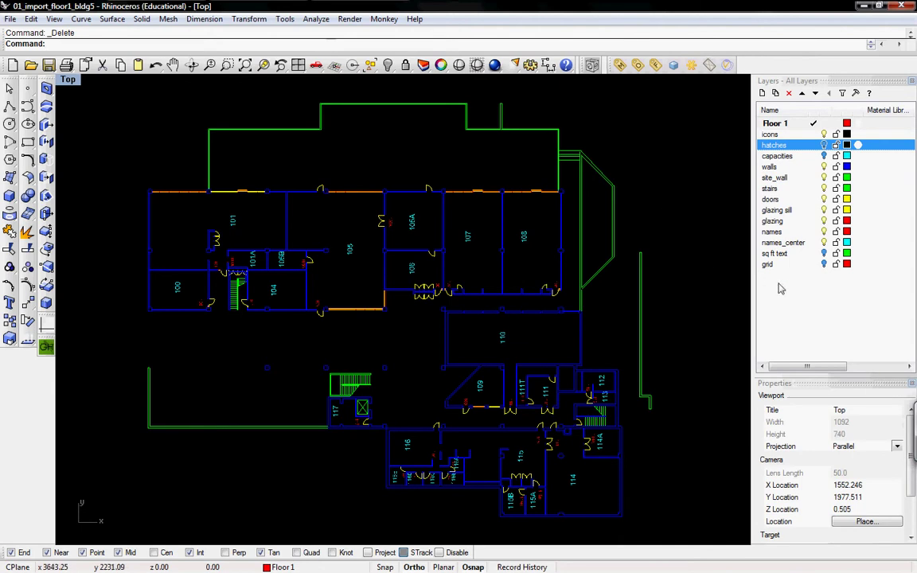
- Move layers icons through grid under Floor 1, then collapse and expand Floor 1 to verify
{"action": "left_click", "coordinate": [785, 266]}
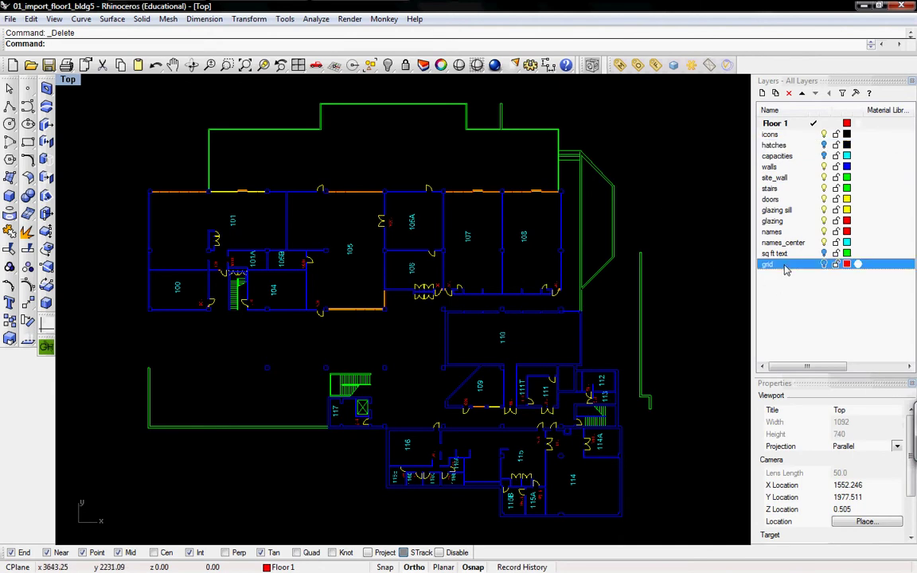
{"action": "left_click", "coordinate": [788, 137], "text": "shift"}
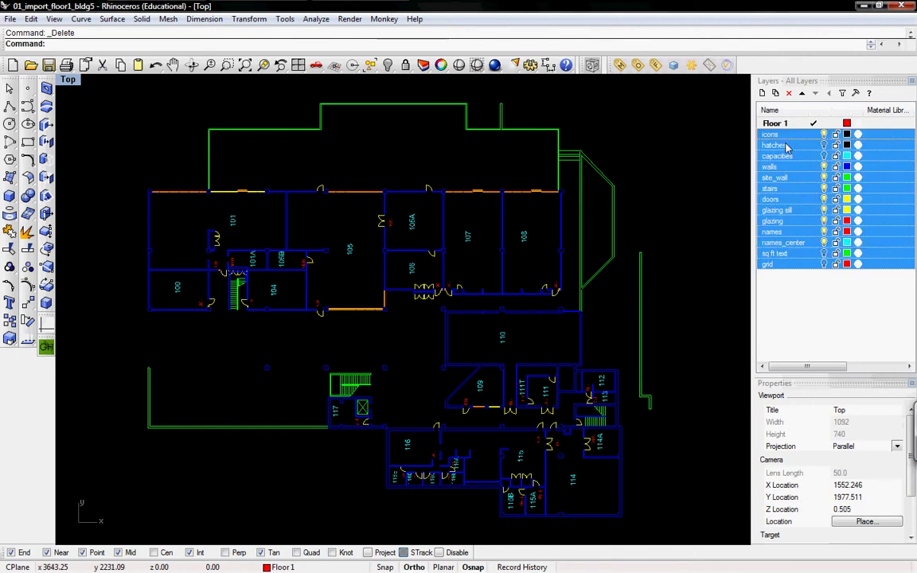
{"action": "left_click_drag", "start_coordinate": [789, 140], "coordinate": [782, 125]}
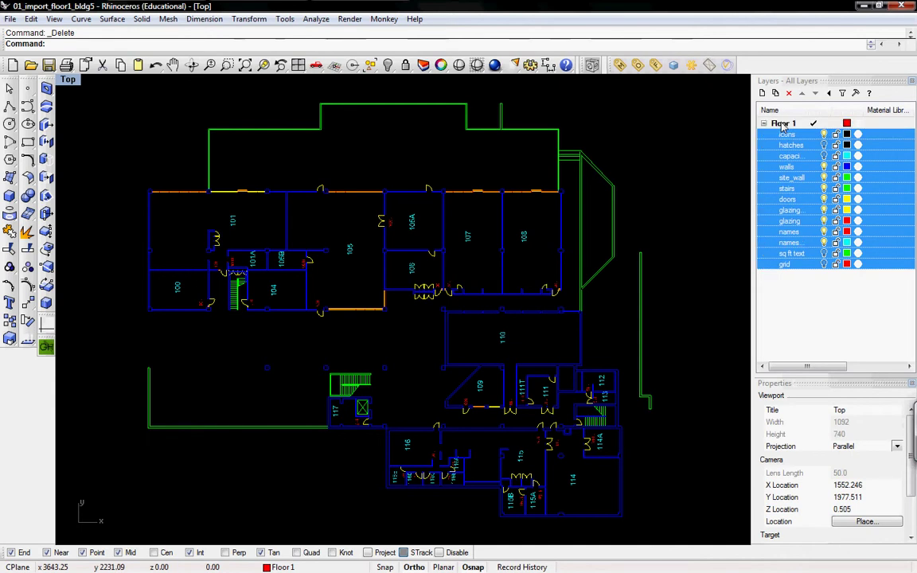
{"action": "key", "text": "F2"}
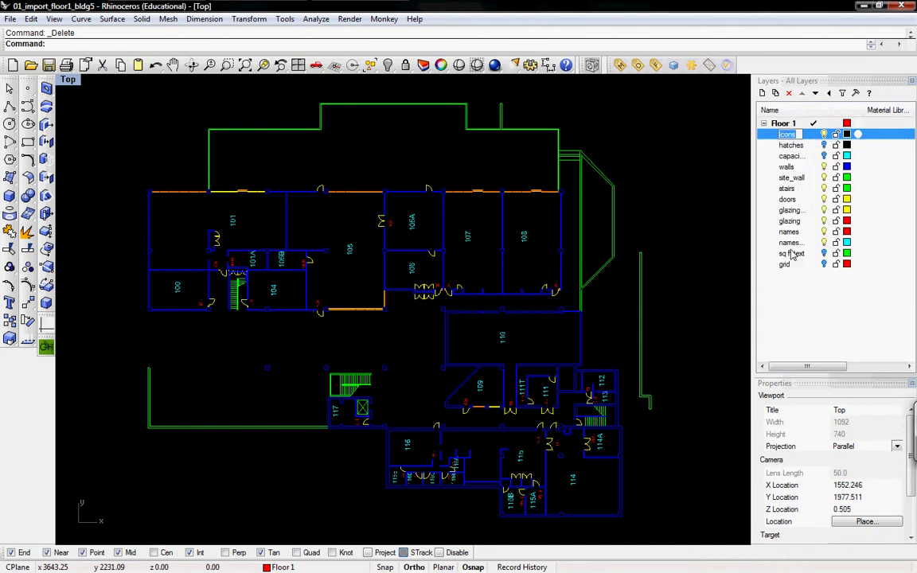
{"action": "left_click", "coordinate": [791, 253]}
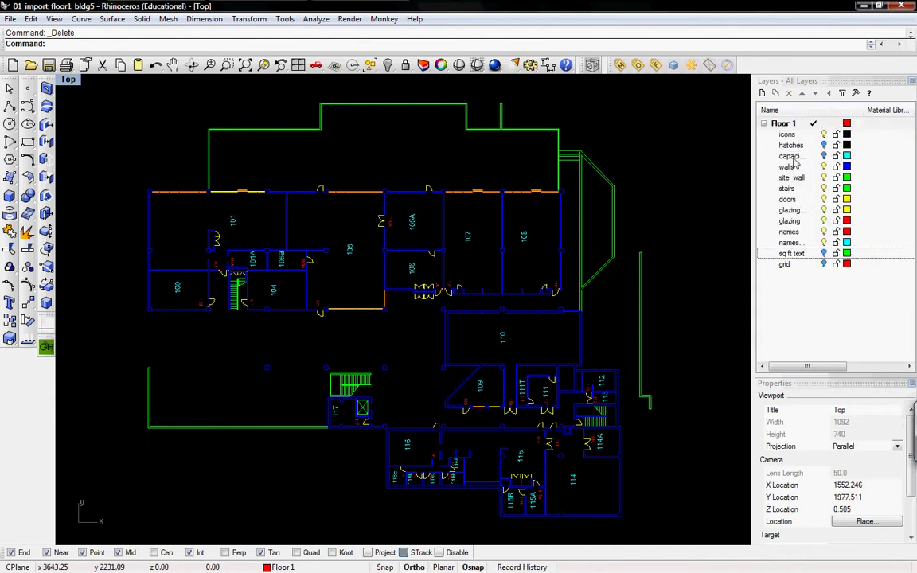
{"action": "left_click", "coordinate": [771, 126]}
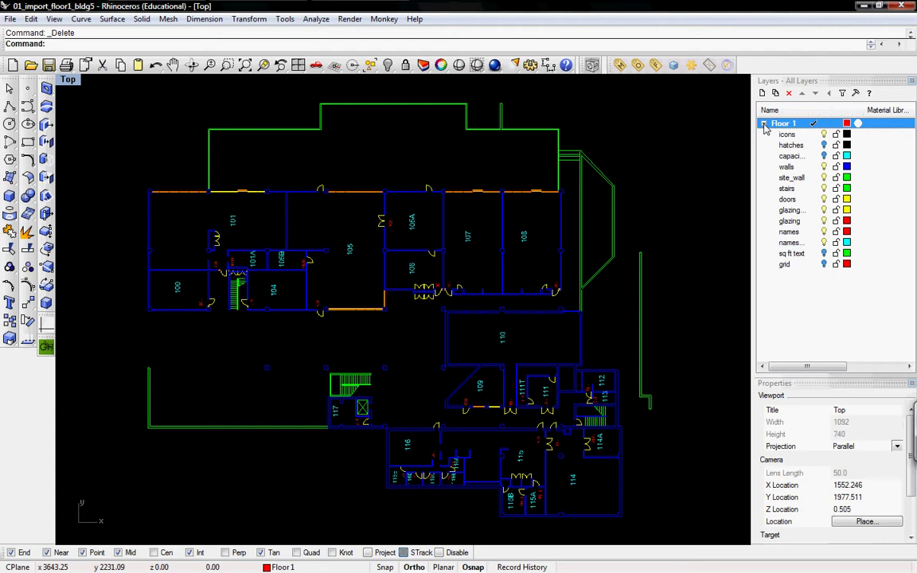
{"action": "left_click", "coordinate": [763, 124]}
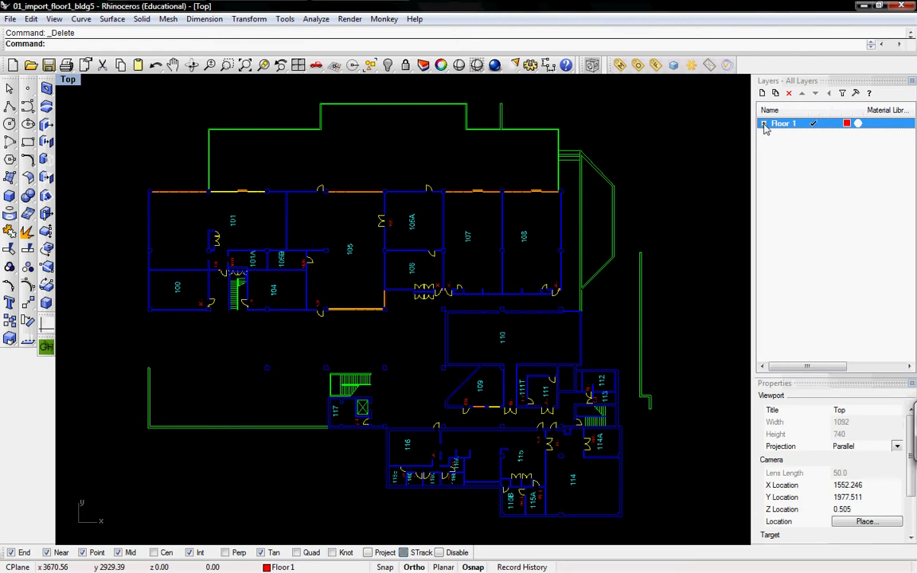
{"action": "left_click", "coordinate": [764, 124]}
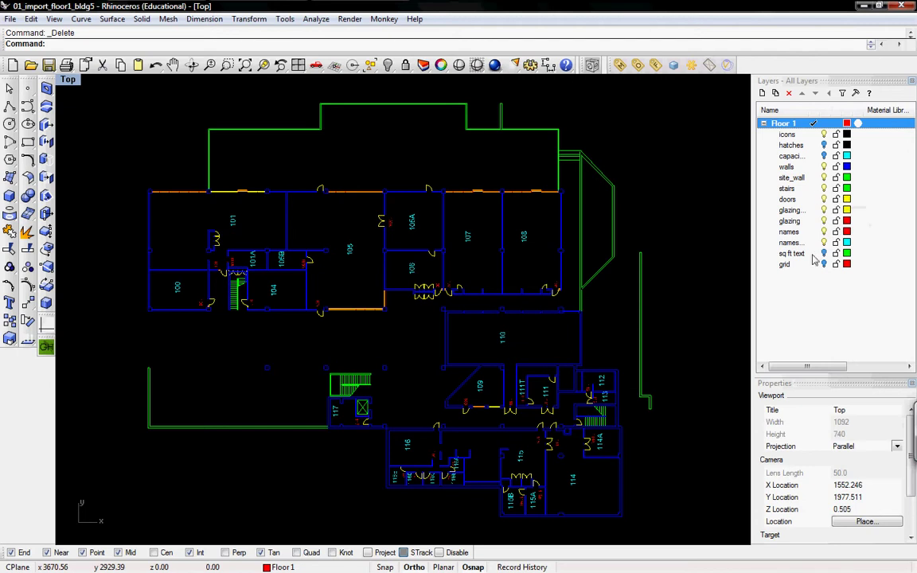
- Collapse Floor 1 and create a new layer named 'Floor 2'
{"action": "left_click", "coordinate": [763, 123]}
{"action": "right_click", "coordinate": [772, 143]}
{"action": "left_click", "coordinate": [796, 151]}
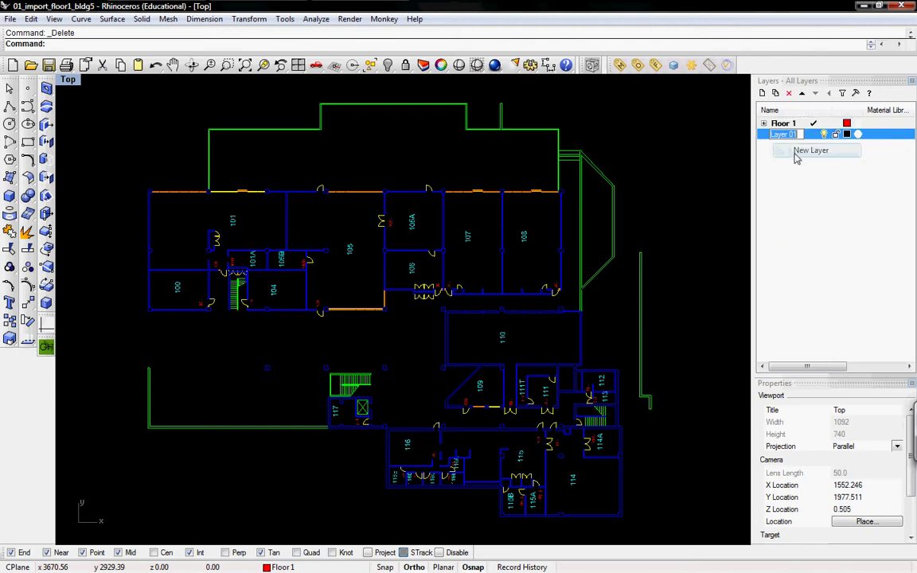
{"action": "type", "text": "Floor 2"}
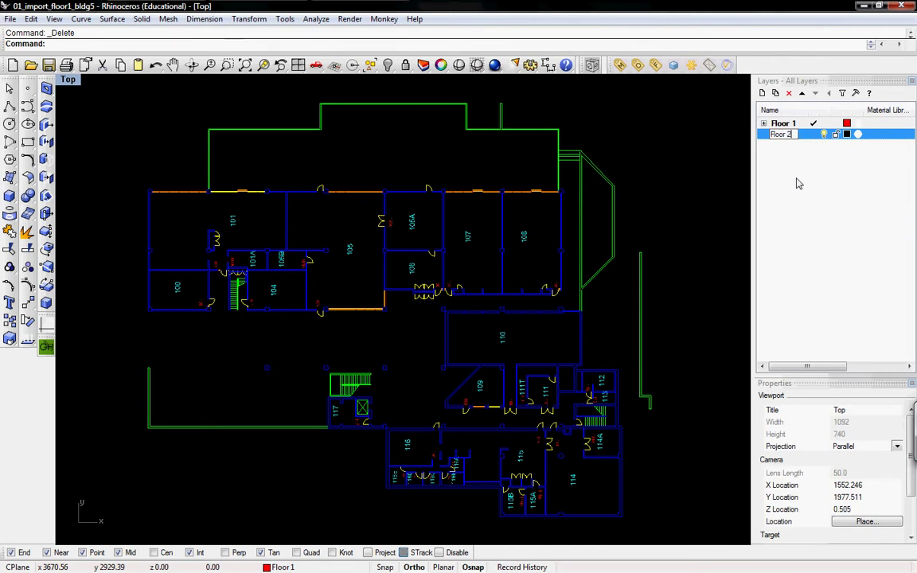
{"action": "key", "text": "Return"}
- Make Floor 2 the current layer, briefly hide and reshow Floor 1, and select Floor 2
{"action": "left_click", "coordinate": [813, 134]}
{"action": "left_click", "coordinate": [825, 124]}
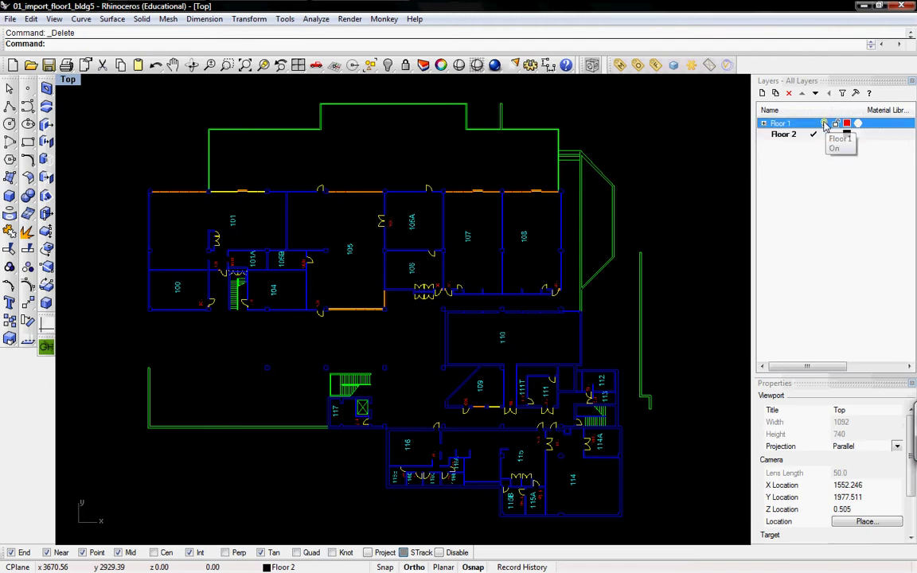
{"action": "left_click", "coordinate": [825, 124]}
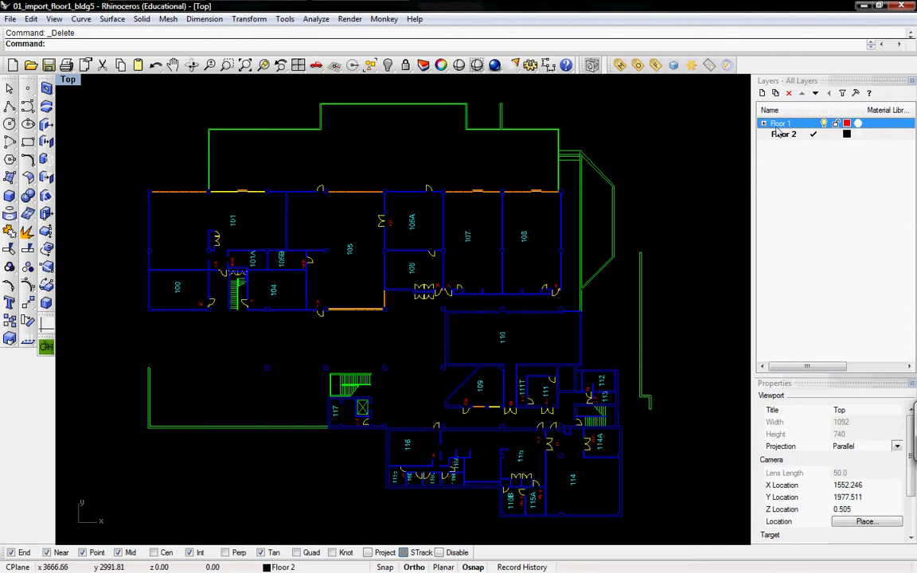
{"action": "left_click", "coordinate": [785, 170]}
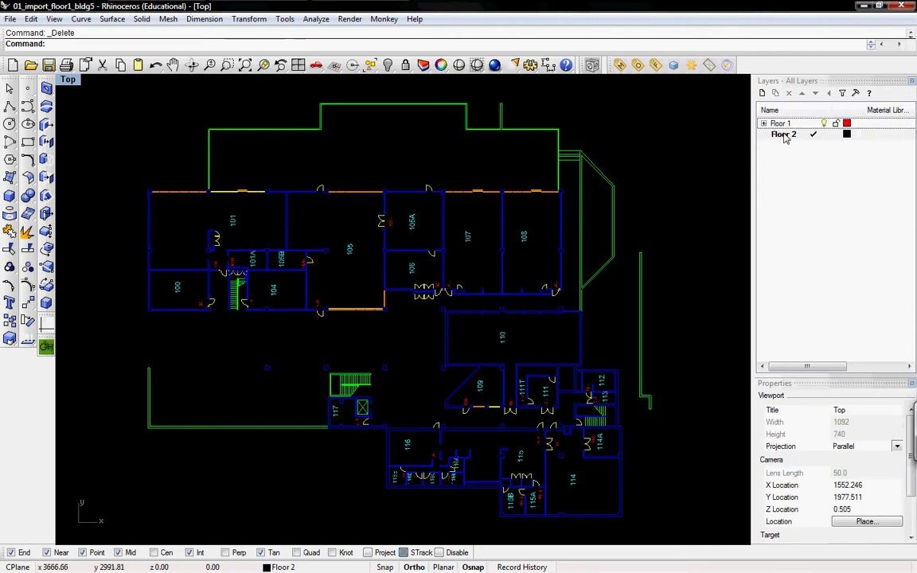
{"action": "left_click", "coordinate": [791, 137]}
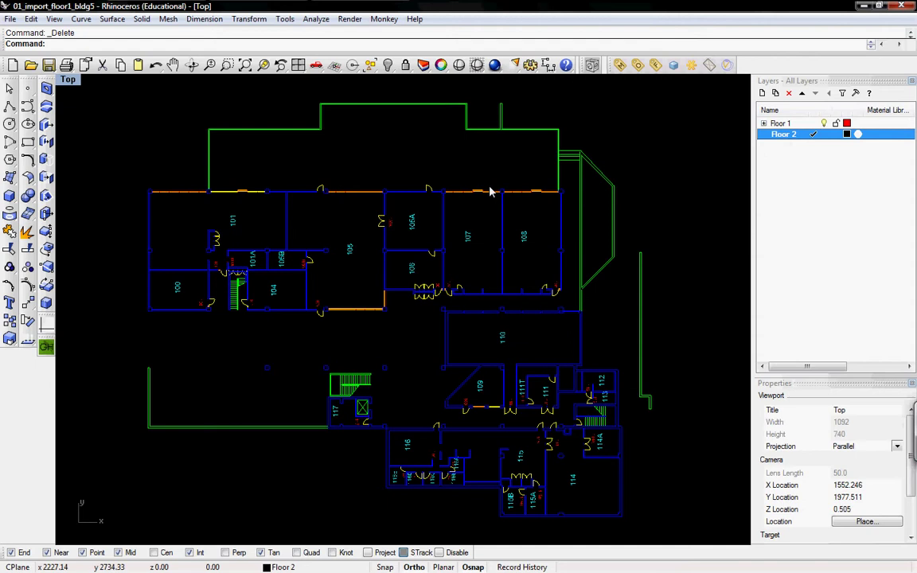
- Import 'Bldg 5 - Floor 2.dwg' from the Desktop with File > Import
{"action": "scroll", "coordinate": [478, 201], "scroll_direction": "down", "scroll_amount": 3}
{"action": "scroll", "coordinate": [459, 190], "scroll_direction": "down", "scroll_amount": 3}
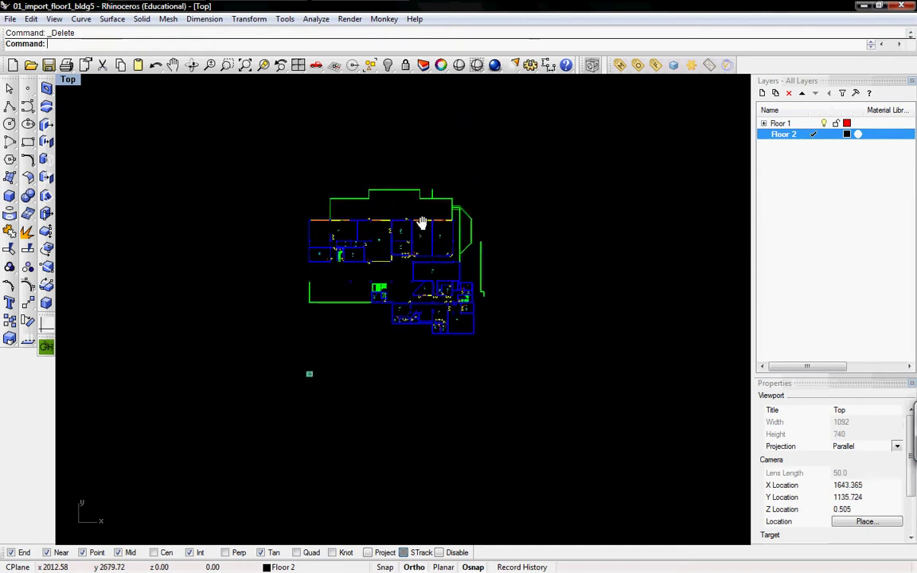
{"action": "right_click_drag", "start_coordinate": [406, 253], "coordinate": [360, 262]}
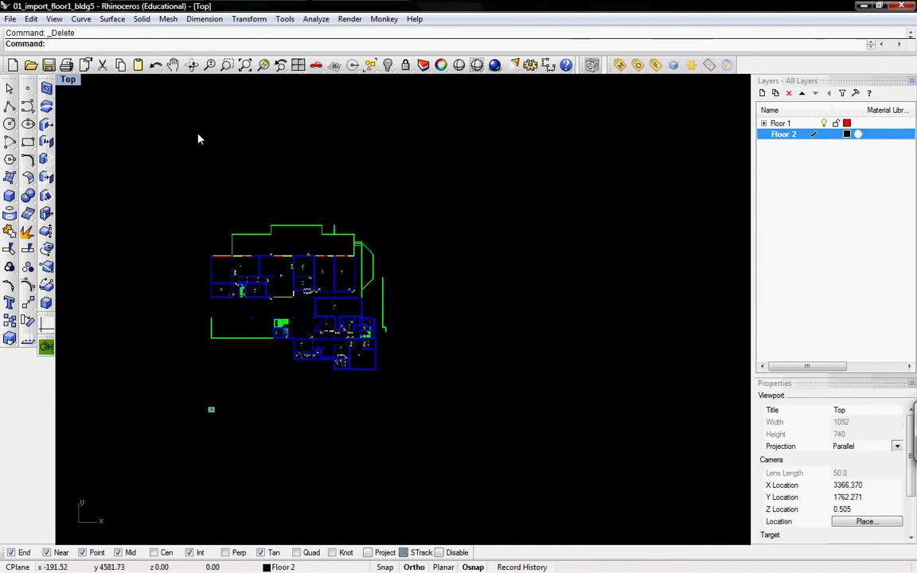
{"action": "left_click", "coordinate": [11, 18]}
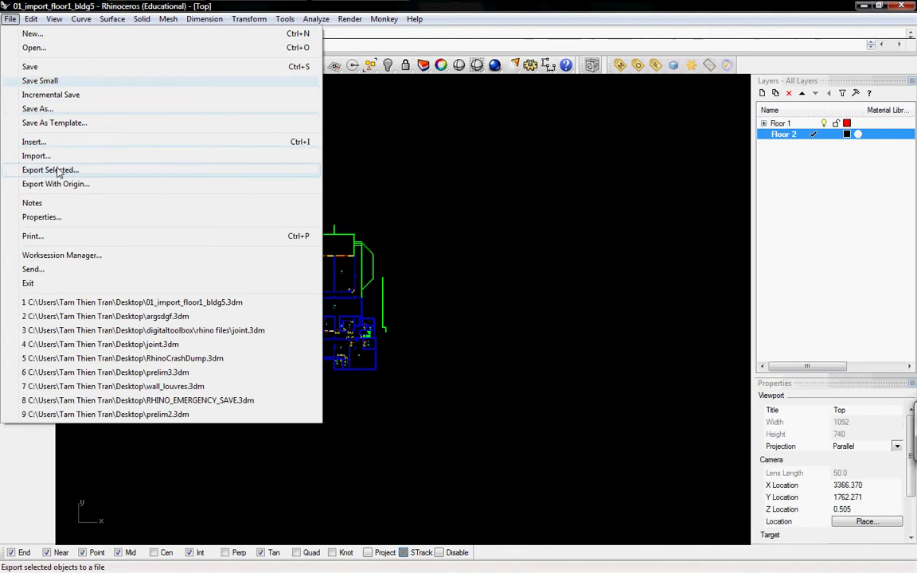
{"action": "left_click", "coordinate": [37, 156]}
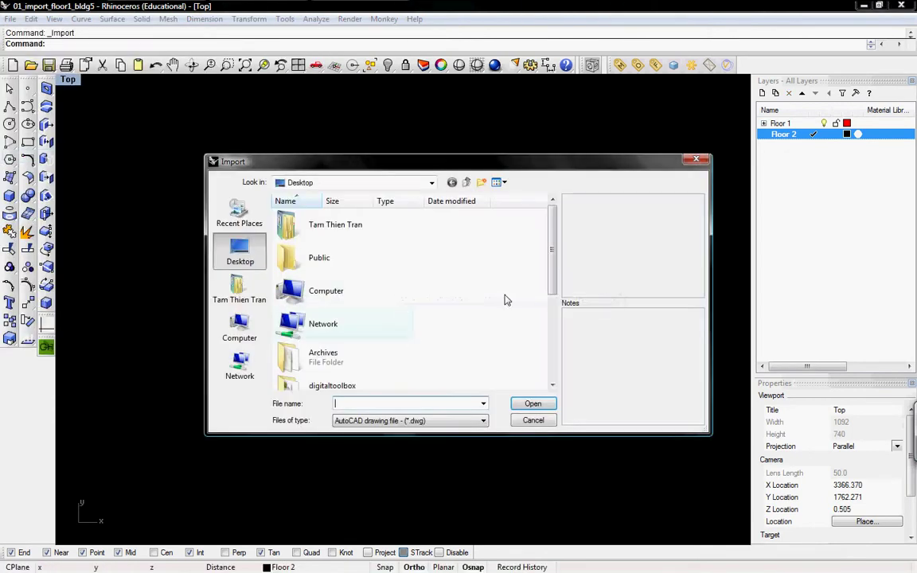
{"action": "left_click_drag", "start_coordinate": [556, 269], "coordinate": [553, 353]}
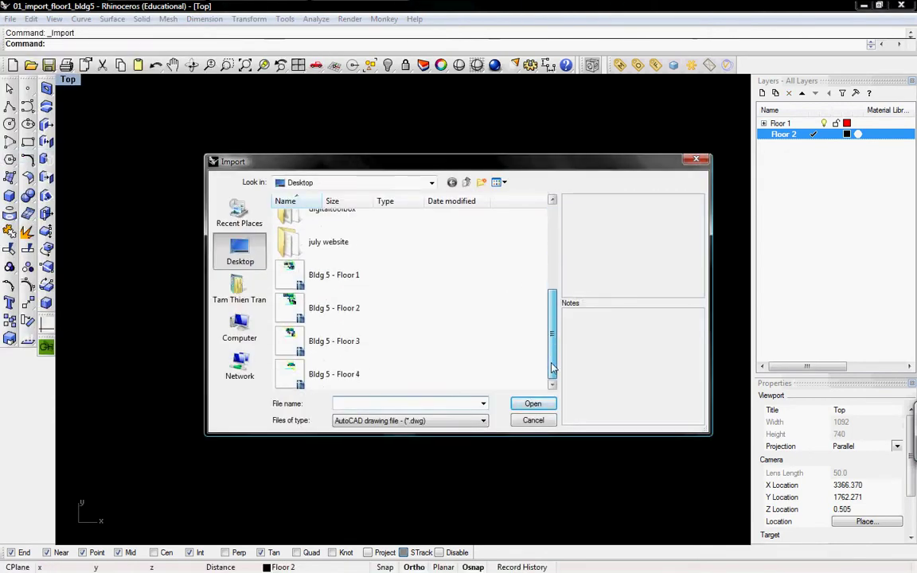
{"action": "left_click", "coordinate": [319, 300]}
{"action": "left_click", "coordinate": [533, 404]}
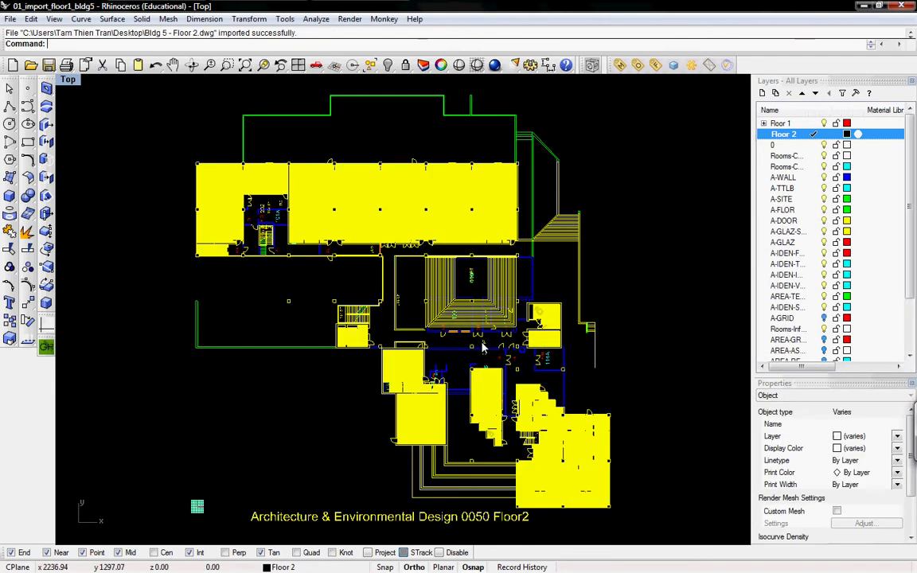
- Drag the imported Floor 2 plan to the right of the Floor 1 plan and deselect it
{"action": "right_click_drag", "start_coordinate": [482, 344], "coordinate": [181, 293]}
{"action": "left_click_drag", "start_coordinate": [181, 293], "coordinate": [498, 396]}
{"action": "scroll", "coordinate": [398, 399], "scroll_direction": "down", "scroll_amount": 5}
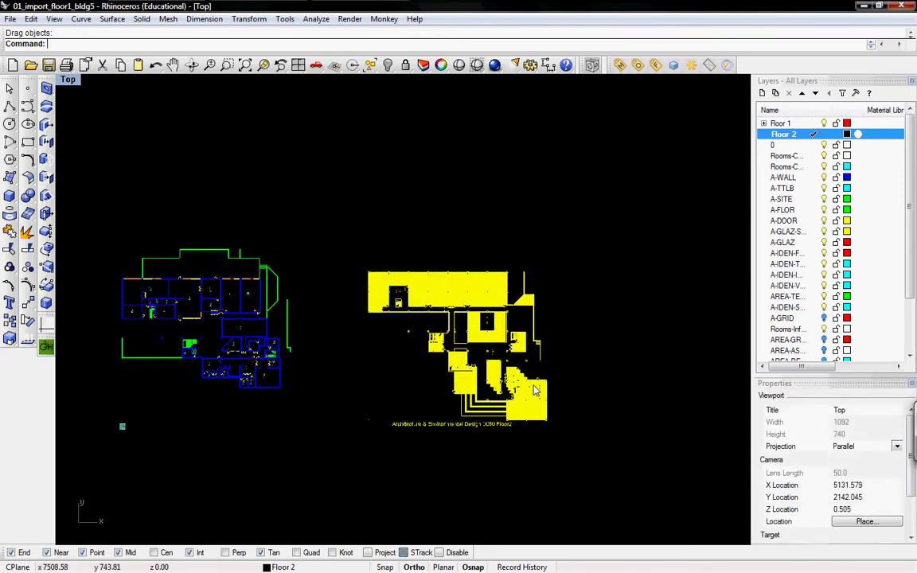
{"action": "scroll", "coordinate": [533, 385], "scroll_direction": "up", "scroll_amount": 2}
{"action": "scroll", "coordinate": [533, 385], "scroll_direction": "up", "scroll_amount": 1}
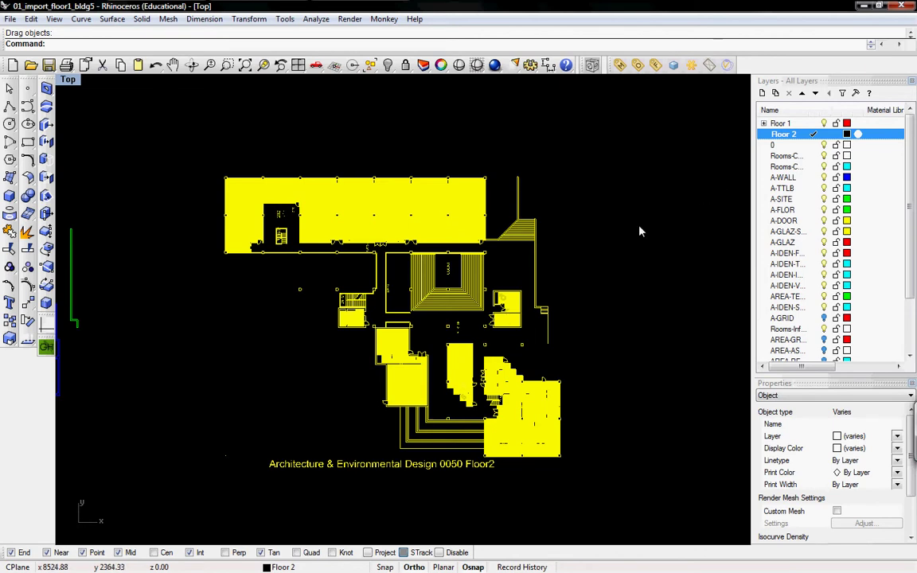
{"action": "left_click", "coordinate": [610, 268]}
{"action": "right_click_drag", "start_coordinate": [525, 277], "coordinate": [354, 217]}
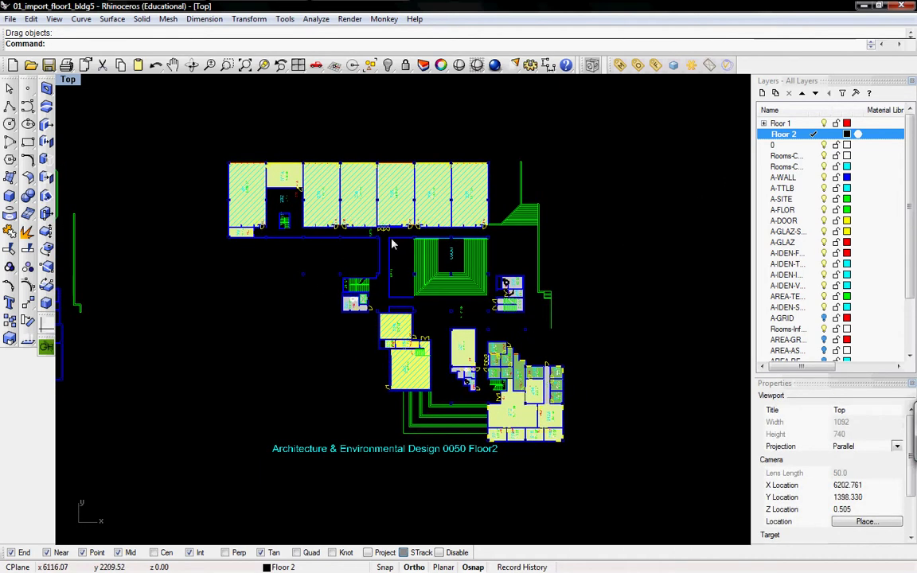
{"action": "left_click", "coordinate": [796, 146]}
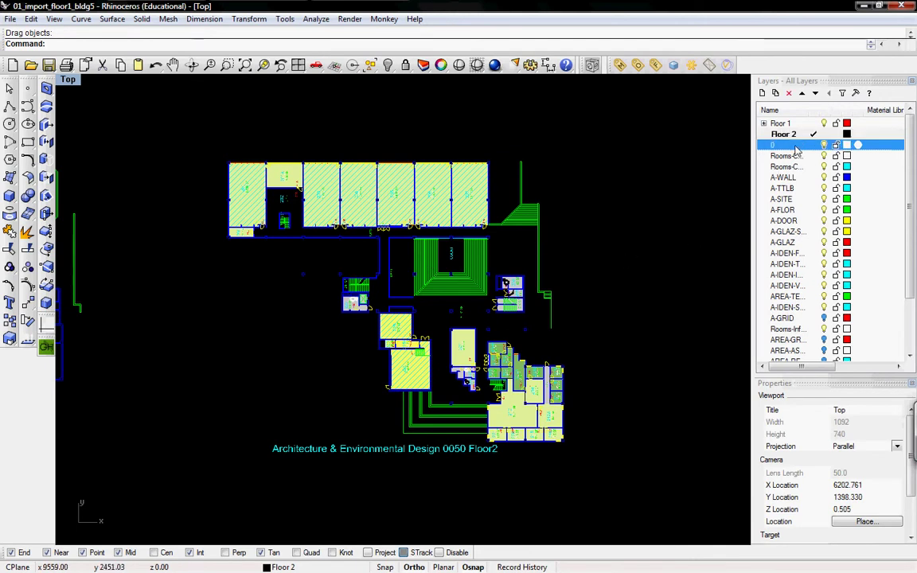
{"action": "left_click", "coordinate": [796, 167]}
{"action": "left_click", "coordinate": [794, 188]}
{"action": "left_click", "coordinate": [793, 220]}
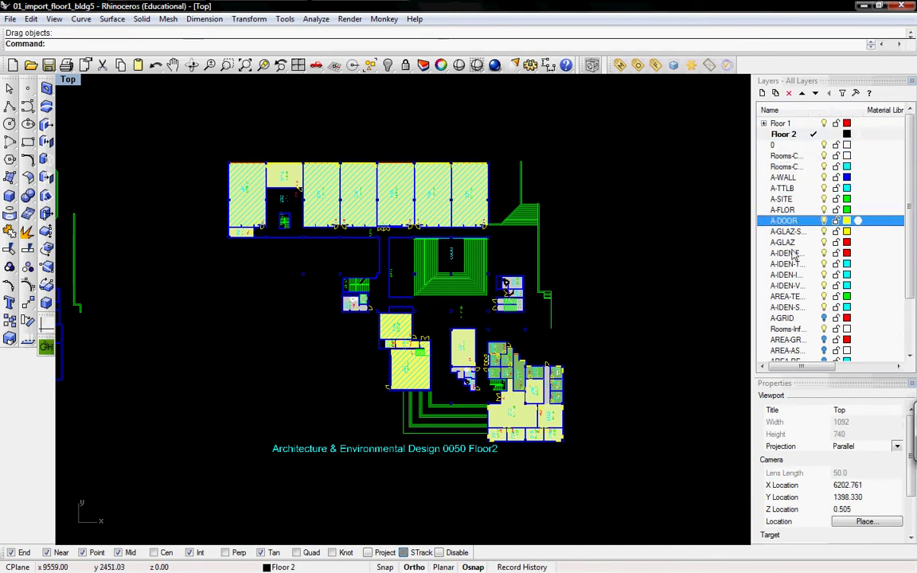
{"action": "left_click", "coordinate": [792, 275]}
{"action": "scroll", "coordinate": [899, 302], "scroll_direction": "down", "scroll_amount": 2}
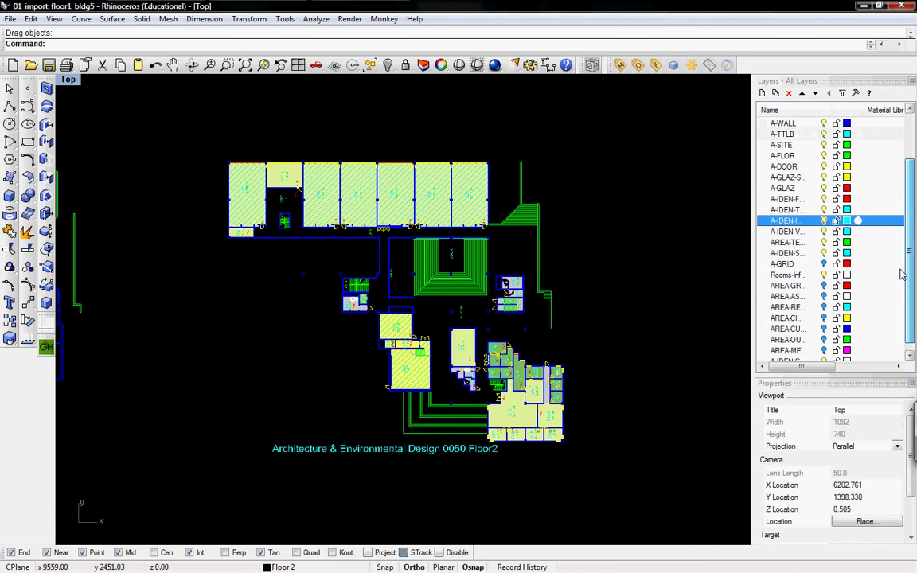
{"action": "scroll", "coordinate": [900, 302], "scroll_direction": "up", "scroll_amount": 2}
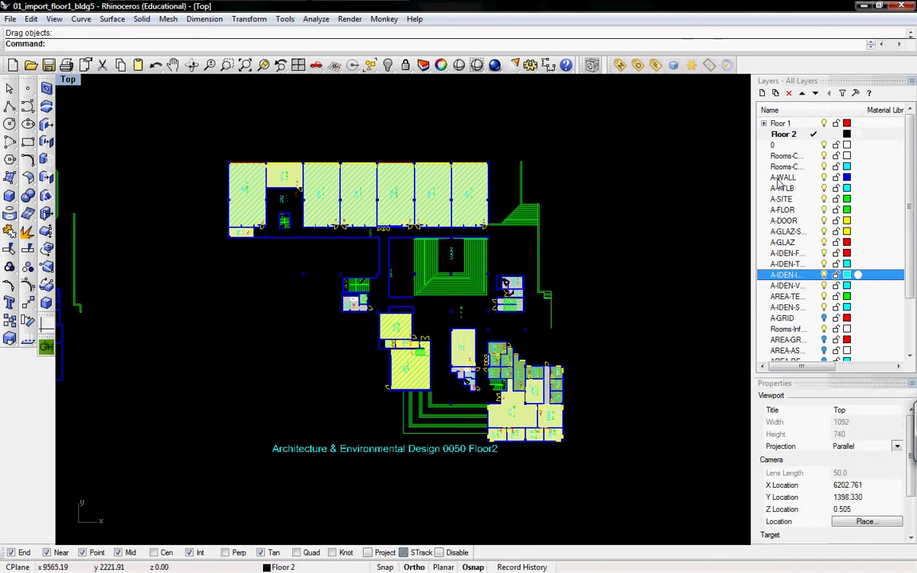
{"action": "left_click", "coordinate": [783, 178]}
{"action": "left_click", "coordinate": [783, 188]}
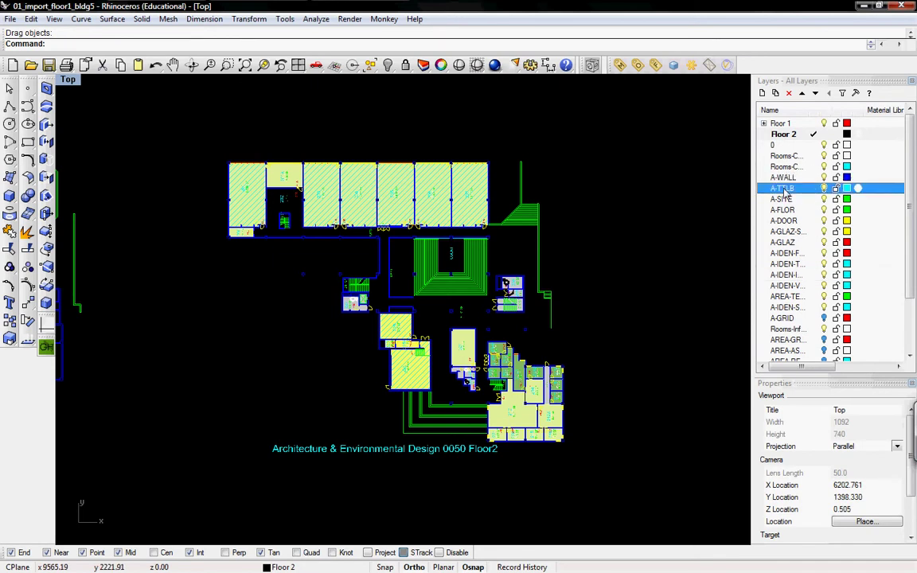
{"action": "left_click", "coordinate": [787, 200]}
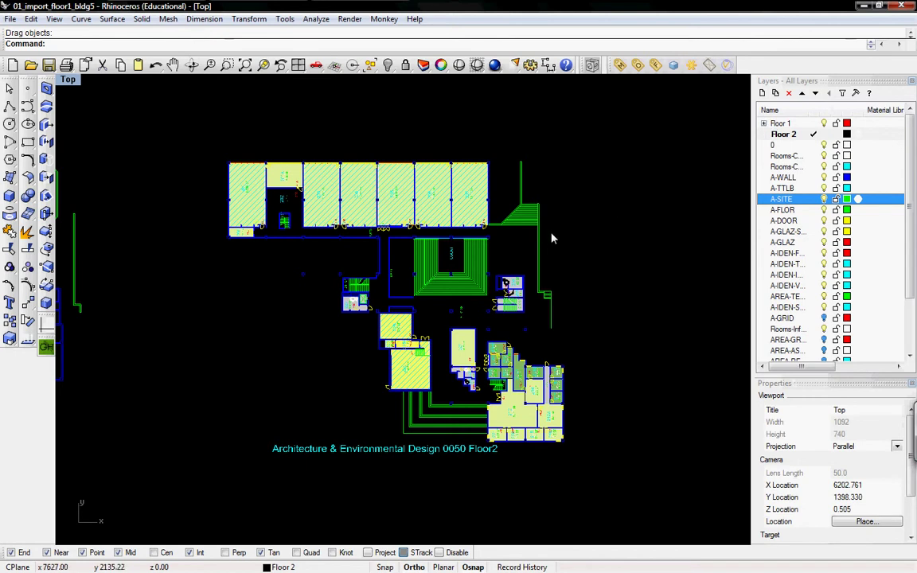
{"action": "right_click_drag", "start_coordinate": [480, 252], "coordinate": [494, 246]}
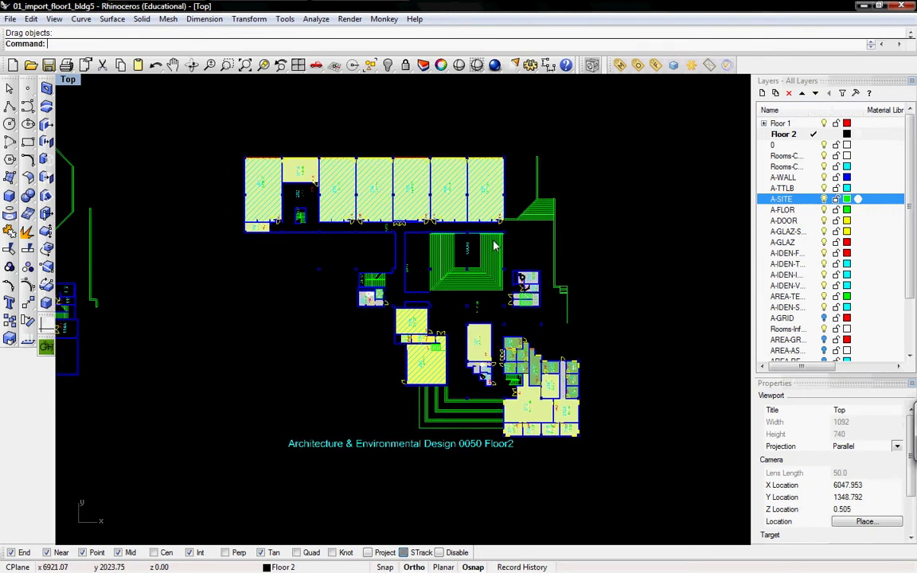
{"action": "scroll", "coordinate": [466, 255], "scroll_direction": "up", "scroll_amount": 4}
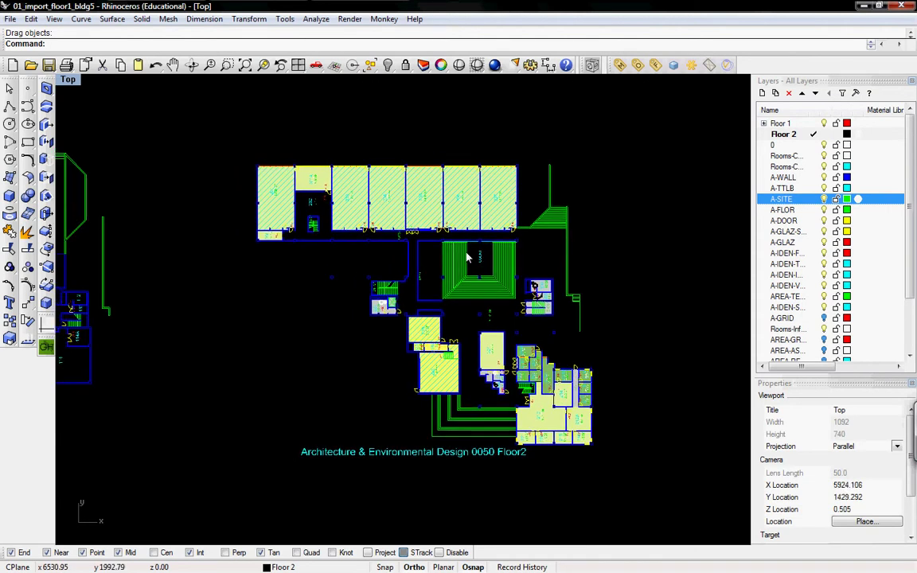
{"action": "right_click_drag", "start_coordinate": [477, 265], "coordinate": [461, 252]}
{"action": "scroll", "coordinate": [461, 252], "scroll_direction": "down", "scroll_amount": 4}
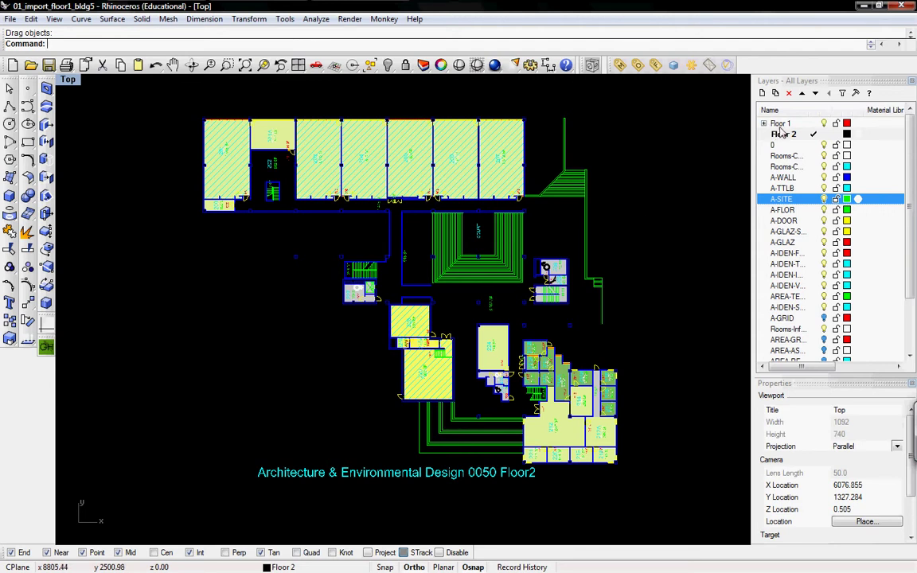
- Select all the imported Floor 2 layers, from layer 0 down to the last one
{"action": "left_click", "coordinate": [787, 145]}
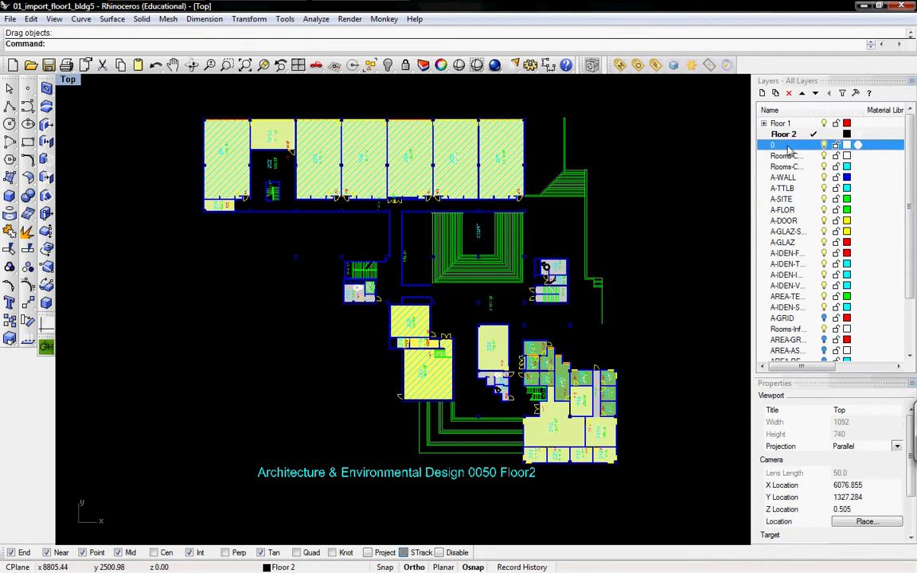
{"action": "left_click", "coordinate": [788, 188]}
{"action": "scroll", "coordinate": [800, 271], "scroll_direction": "down", "scroll_amount": 2}
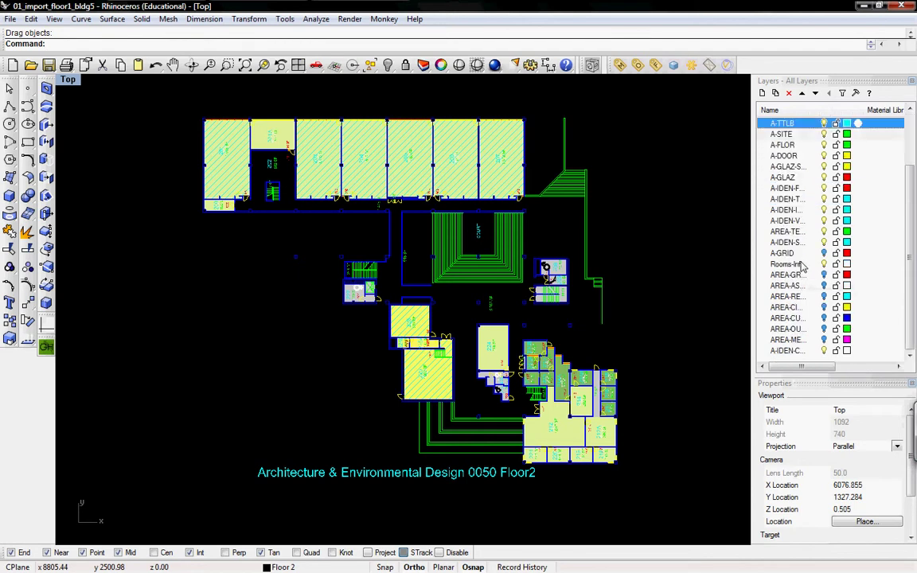
{"action": "left_click", "coordinate": [784, 350]}
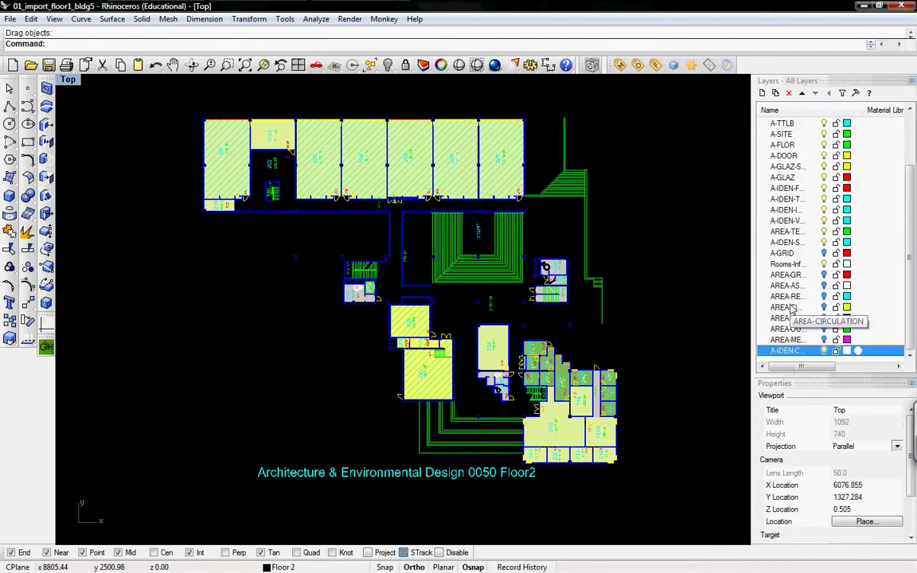
{"action": "scroll", "coordinate": [796, 253], "scroll_direction": "up", "scroll_amount": 2}
{"action": "left_click", "coordinate": [784, 145]}
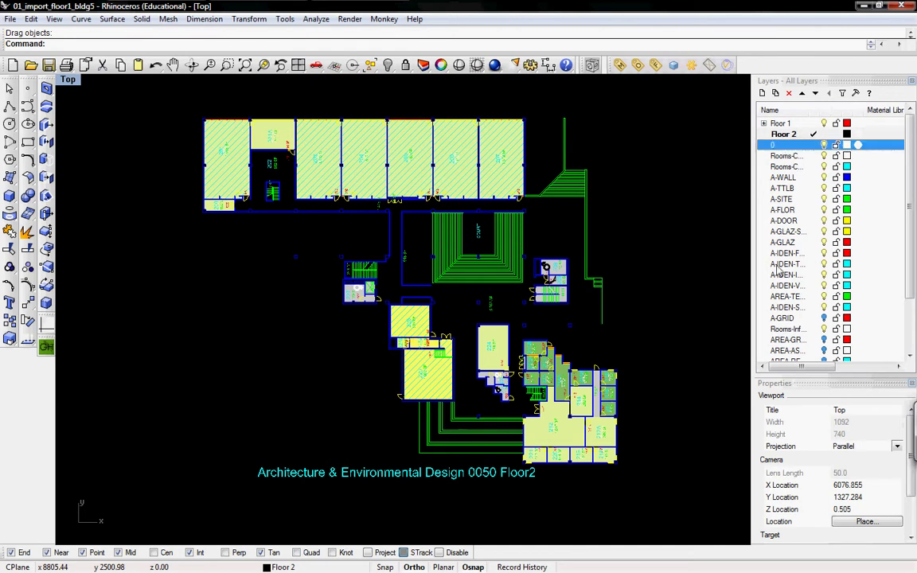
{"action": "scroll", "coordinate": [776, 299], "scroll_direction": "down", "scroll_amount": 2}
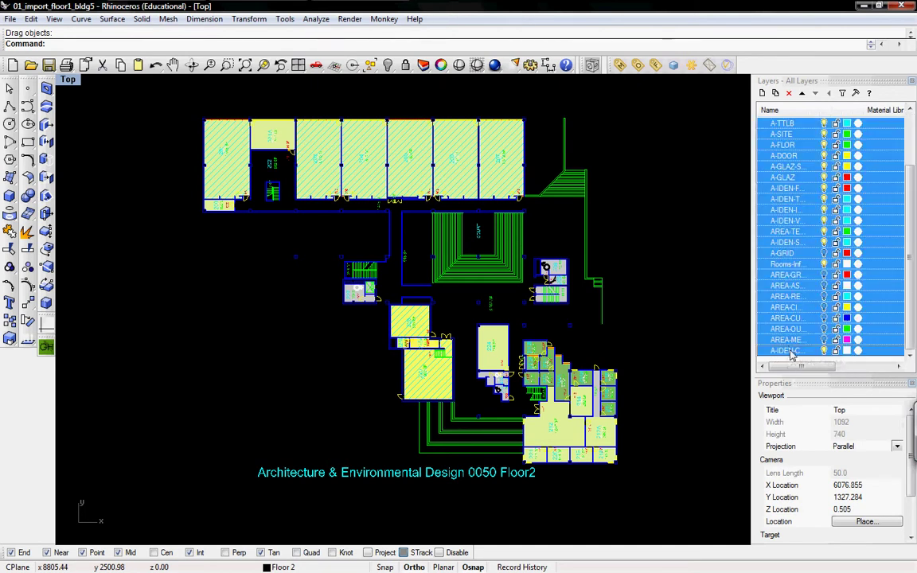
{"action": "key", "text": "ctrl+a"}
{"action": "scroll", "coordinate": [788, 271], "scroll_direction": "up", "scroll_amount": 2}
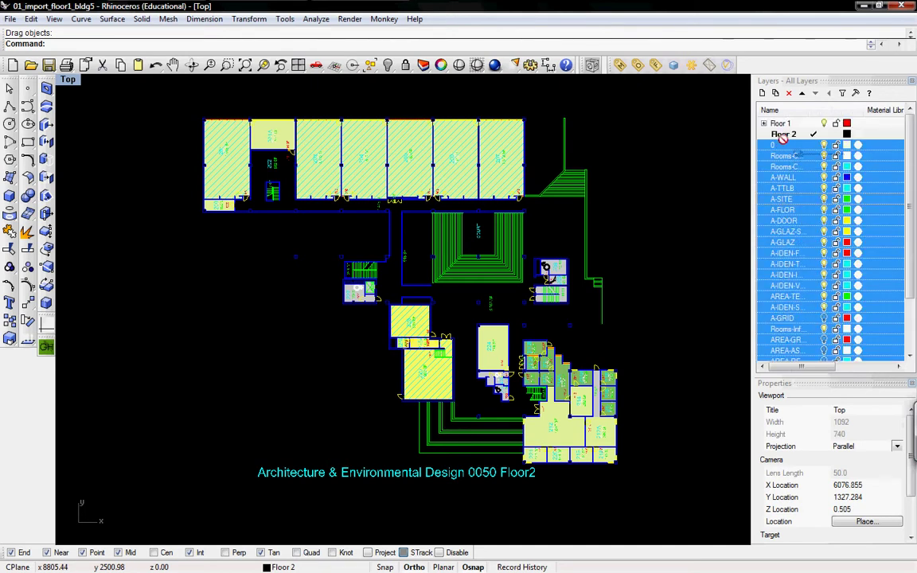
- Drag the selected layers onto Floor 2 and collapse Floor 2
{"action": "left_click_drag", "start_coordinate": [784, 140], "coordinate": [785, 141]}
{"action": "scroll", "coordinate": [788, 152], "scroll_direction": "up", "scroll_amount": 1}
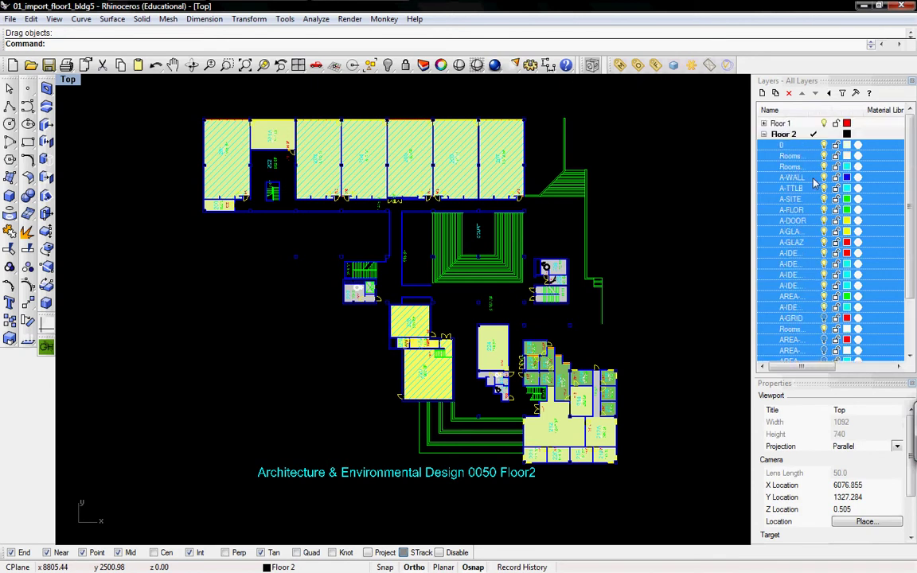
{"action": "left_click", "coordinate": [764, 134]}
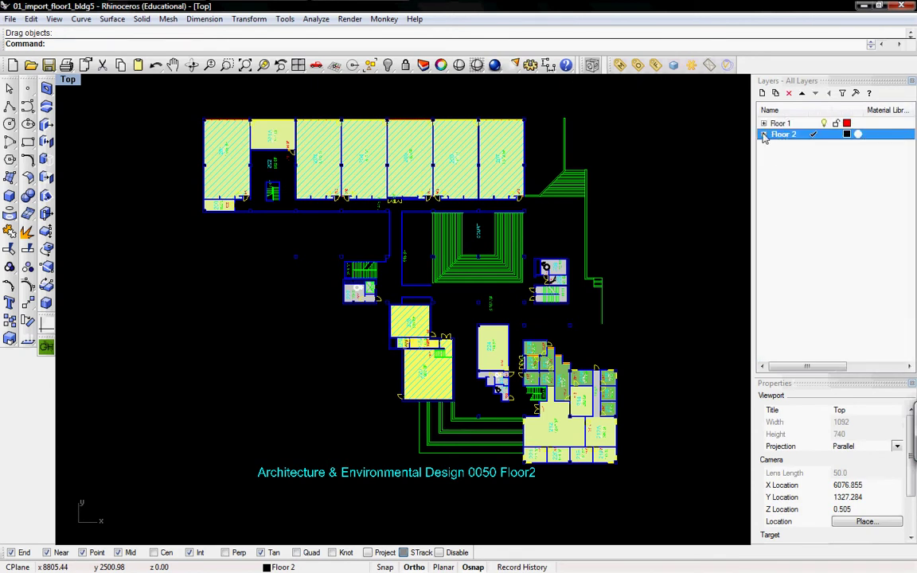
{"action": "left_click", "coordinate": [764, 135]}
{"action": "left_click", "coordinate": [764, 135]}
{"action": "left_click", "coordinate": [763, 123]}
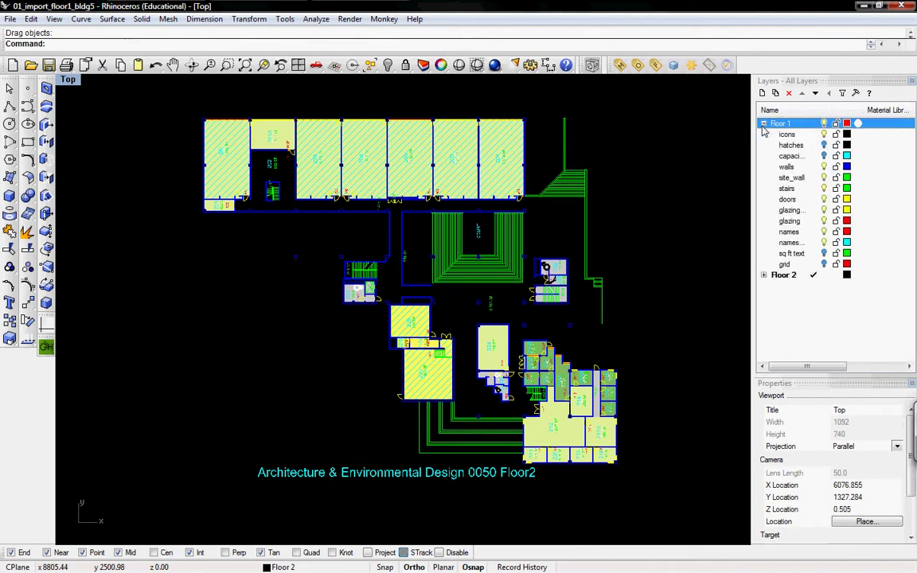
{"action": "left_click", "coordinate": [763, 124]}
{"action": "left_click", "coordinate": [764, 134]}
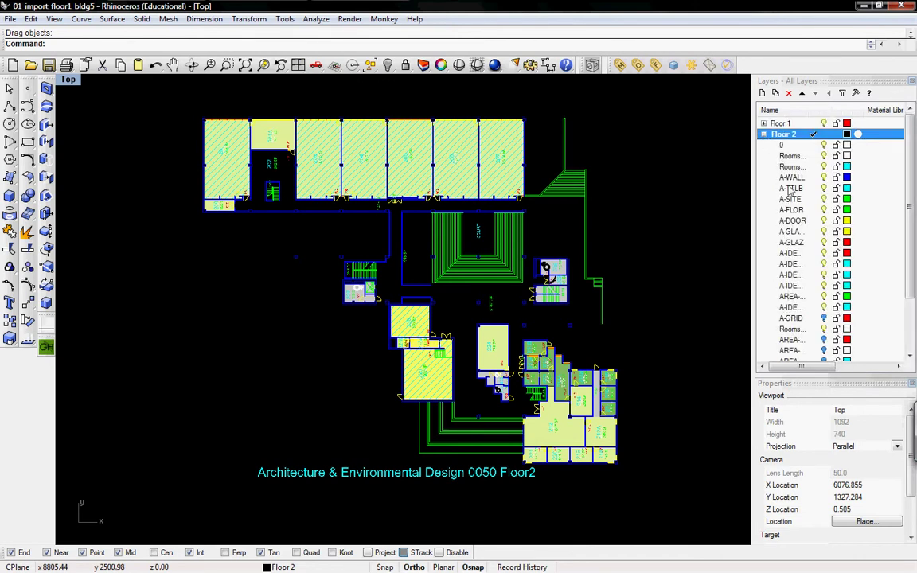
{"action": "left_click", "coordinate": [763, 135]}
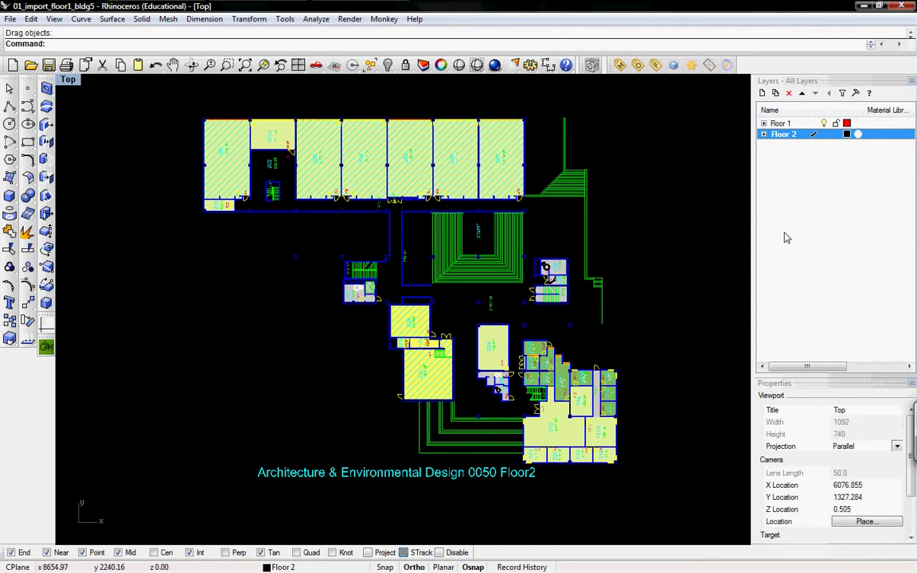
{"action": "mouse_move", "coordinate": [653, 261]}
{"action": "right_mouse_down"}
{"action": "mouse_move", "coordinate": [575, 241]}
{"action": "mouse_move", "coordinate": [608, 288]}
{"action": "right_mouse_up"}
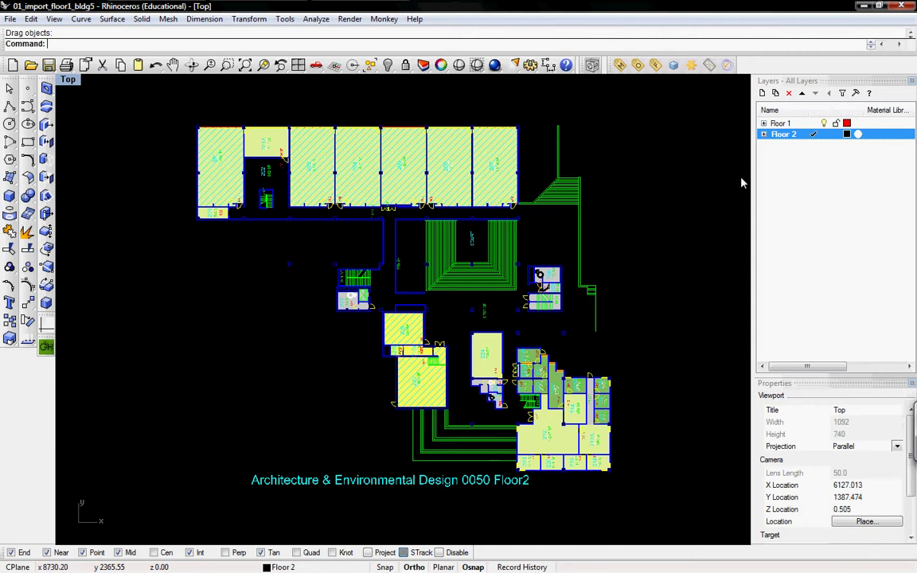
{"action": "left_click", "coordinate": [764, 124]}
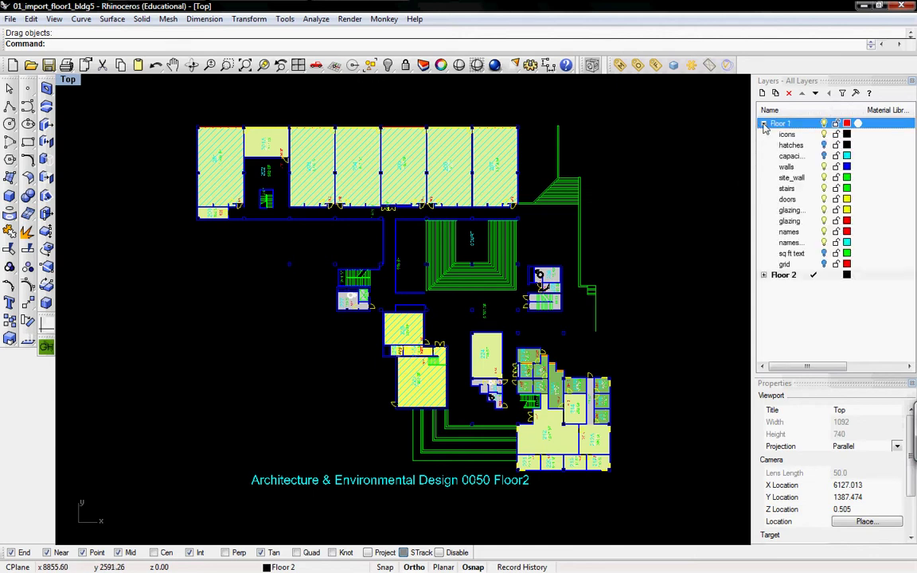
{"action": "left_click", "coordinate": [763, 124]}
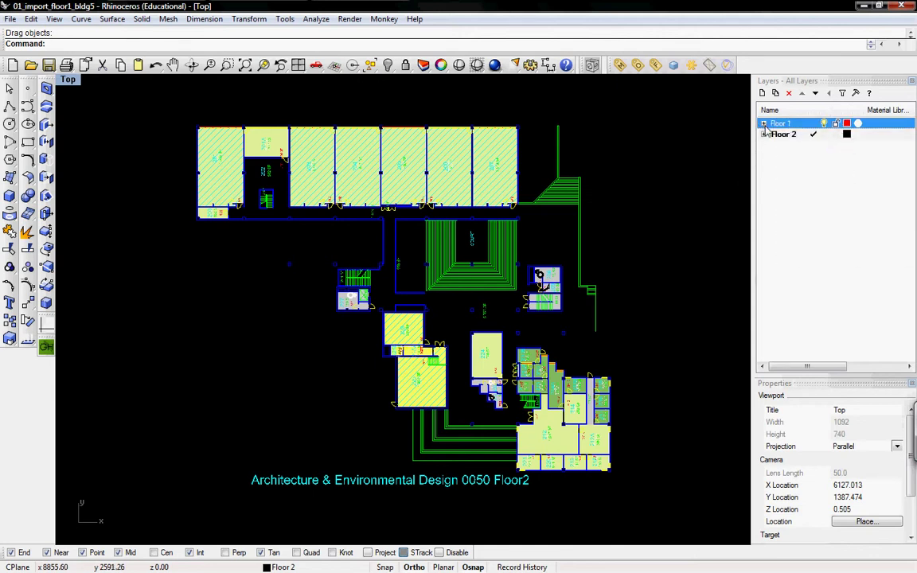